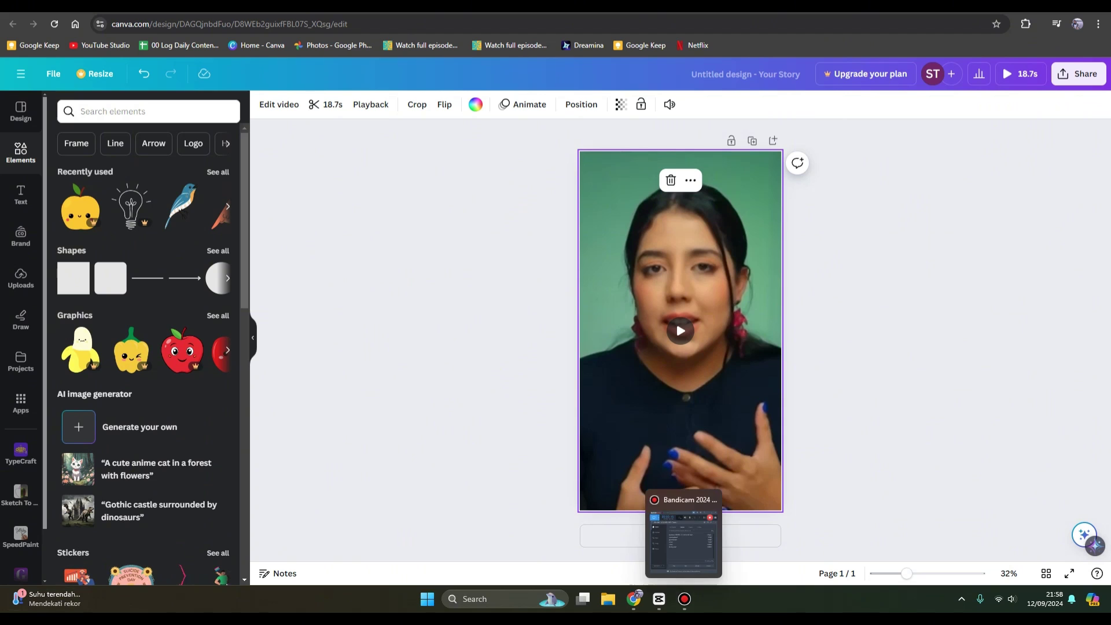
# - Preview the story video briefly, then bring up the Trending AI Music app's details from Apps
pyautogui.moveTo(679, 365)
pyautogui.press('space')
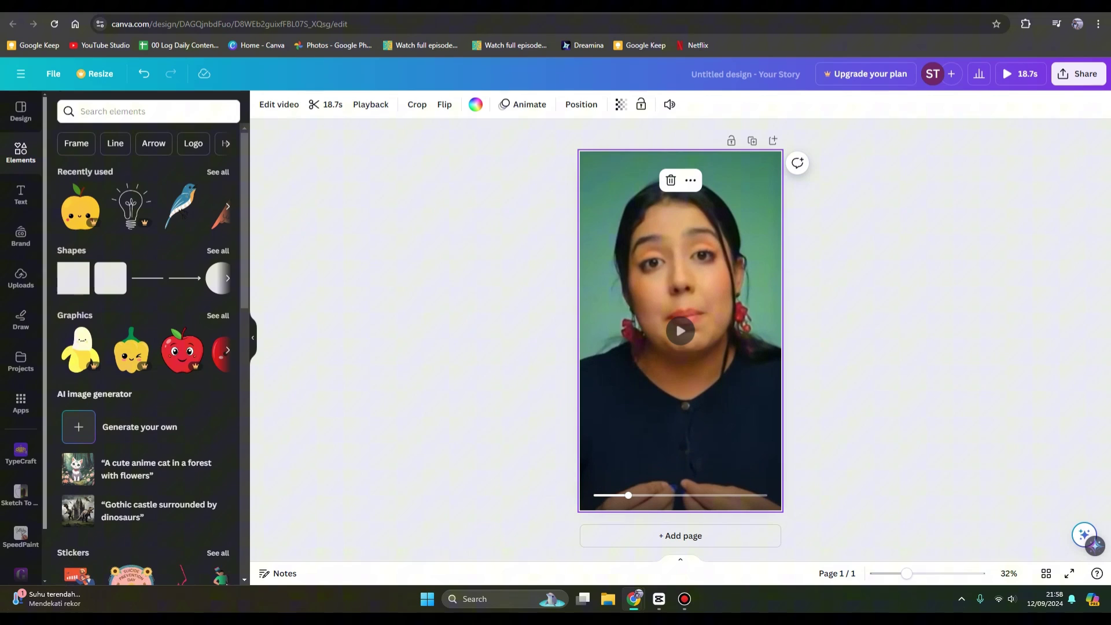
pyautogui.press('space')
pyautogui.press('Escape')
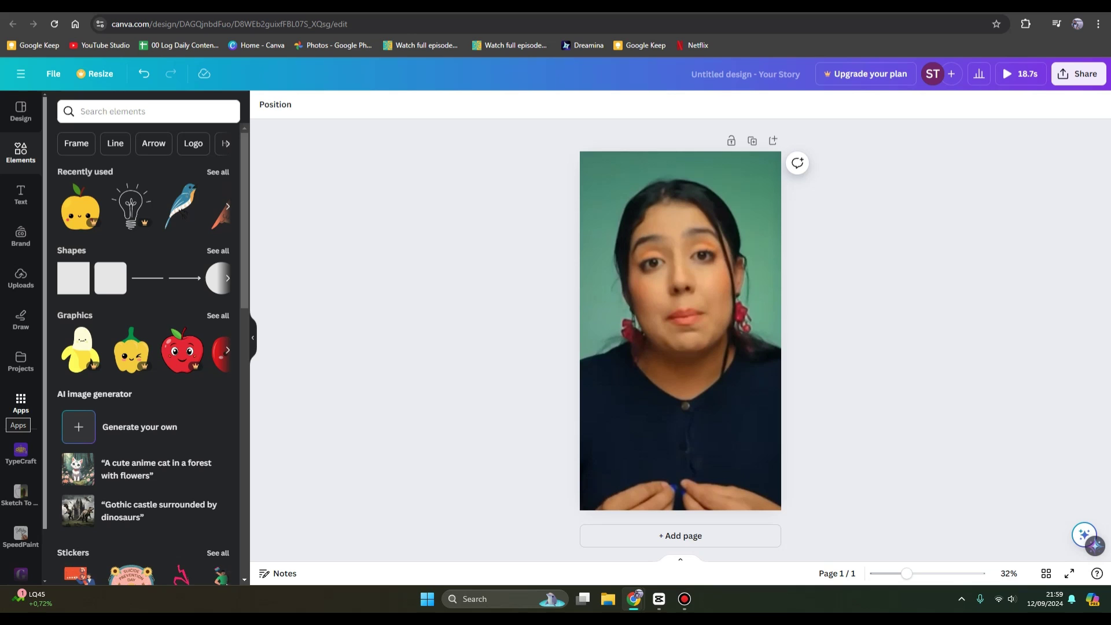
pyautogui.click(21, 400)
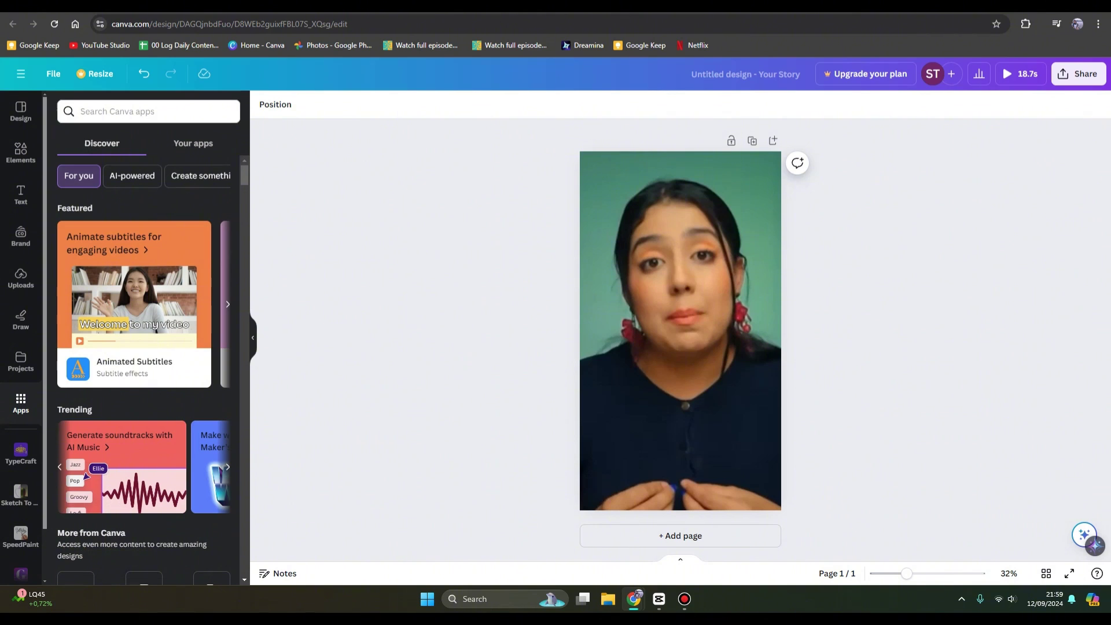
pyautogui.click(85, 474)
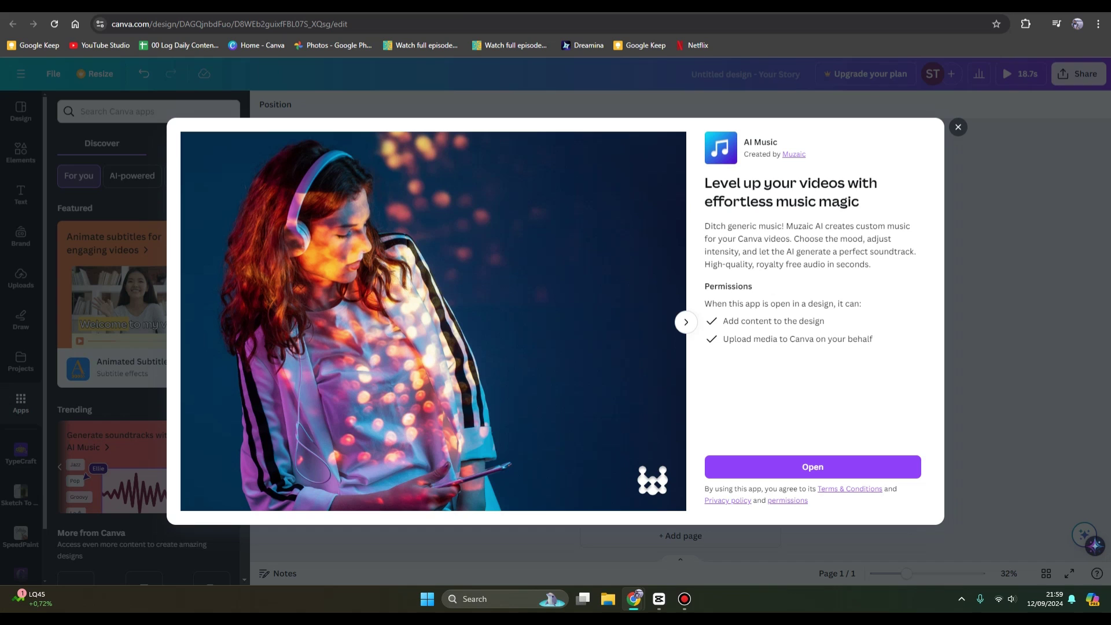
# - Launch the AI Music app in this design
pyautogui.click(813, 466)
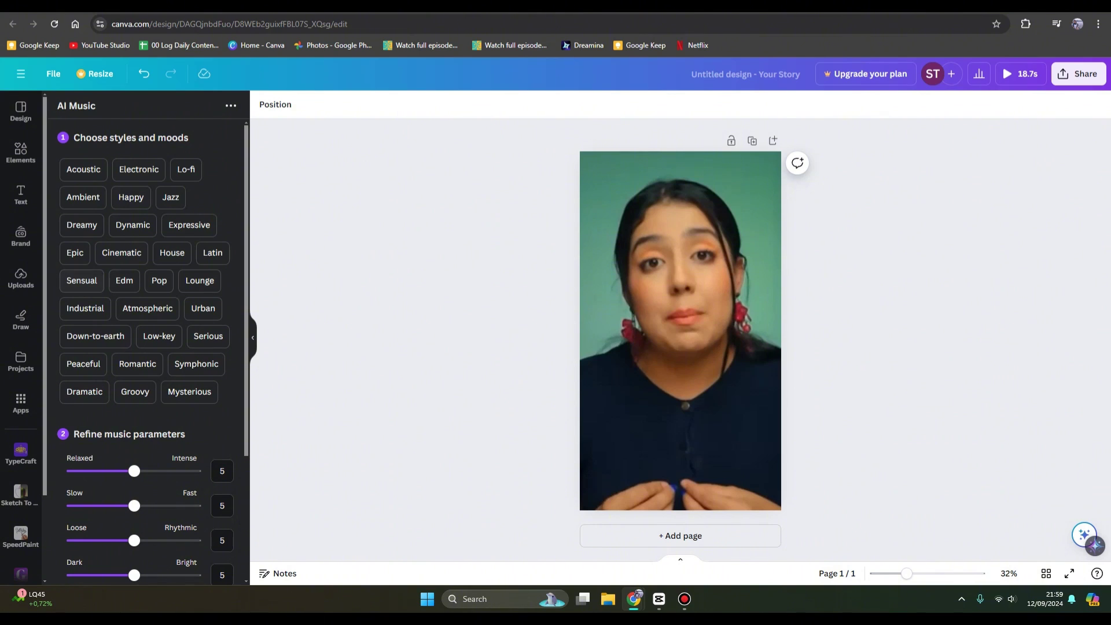
# - Choose Epic, Atmospheric and Mysterious as the soundtrack's moods
pyautogui.click(74, 253)
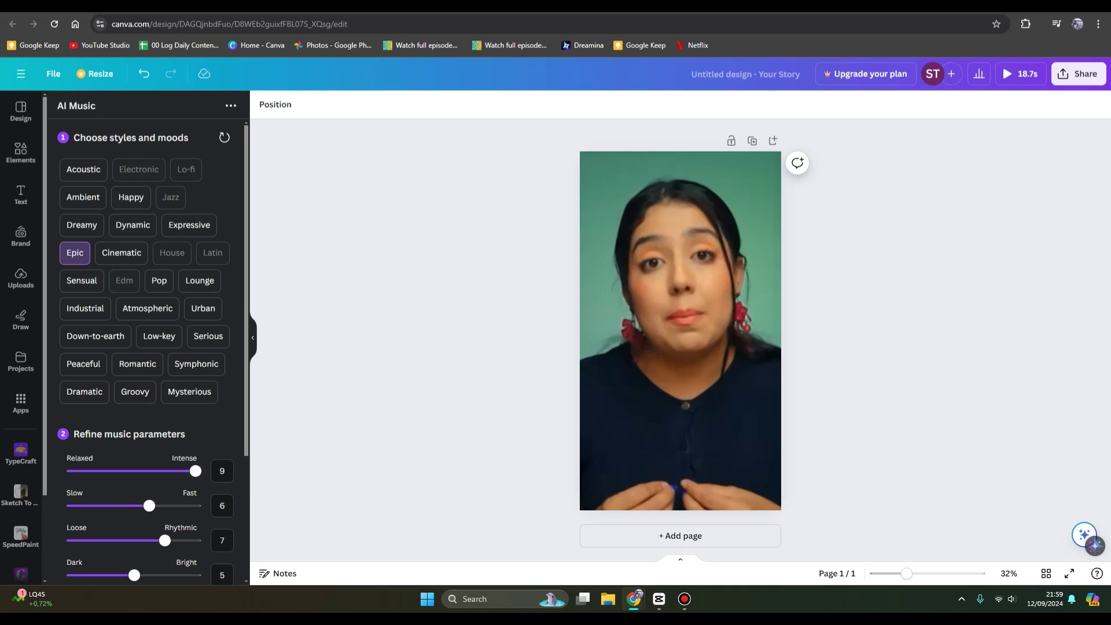
pyautogui.click(147, 308)
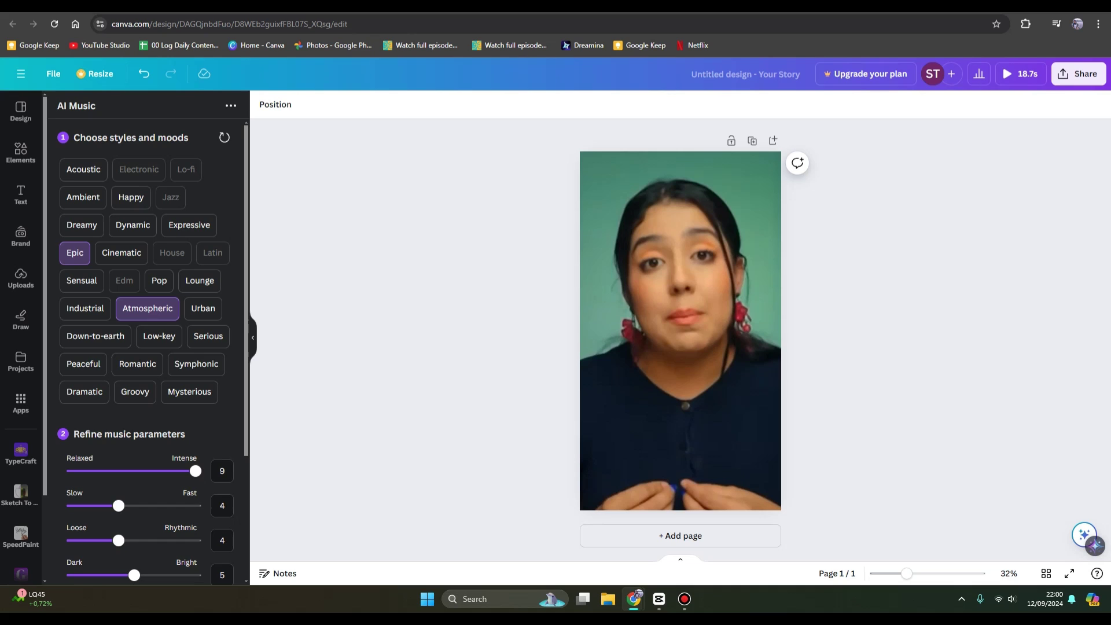
pyautogui.click(189, 391)
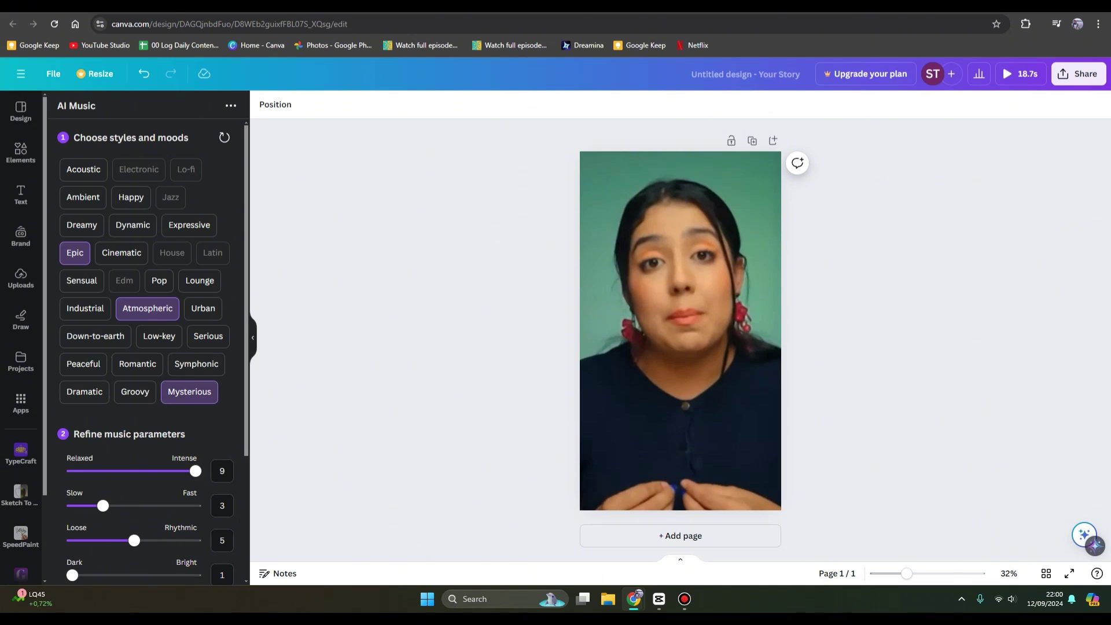
pyautogui.scroll(-3, 139, 390)
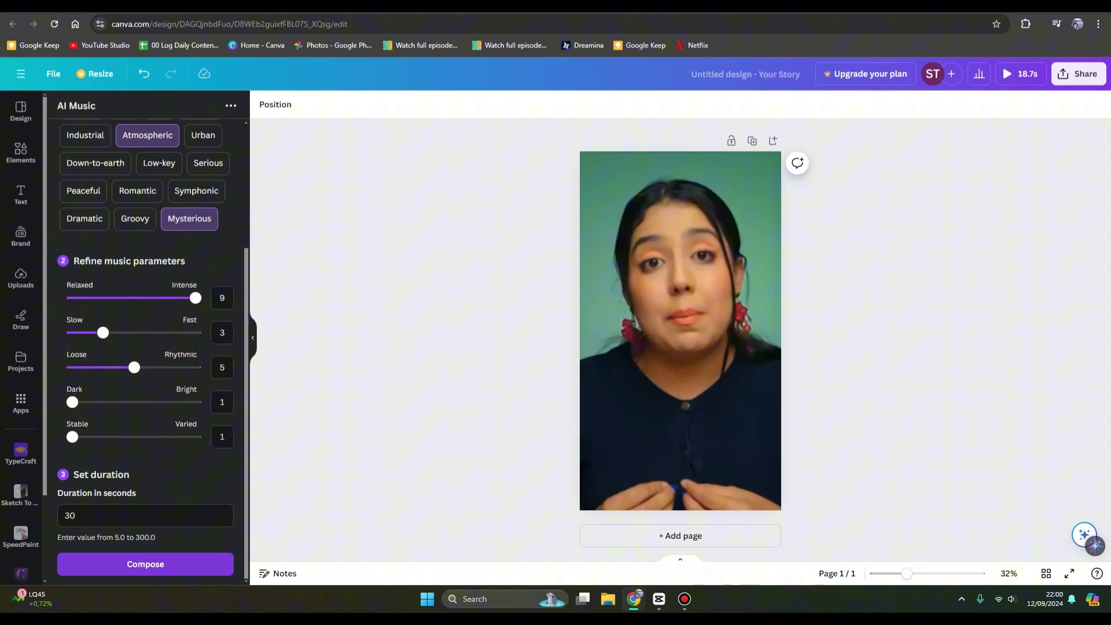
# - Compose the soundtrack from the chosen moods and play the story to hear it
pyautogui.click(145, 564)
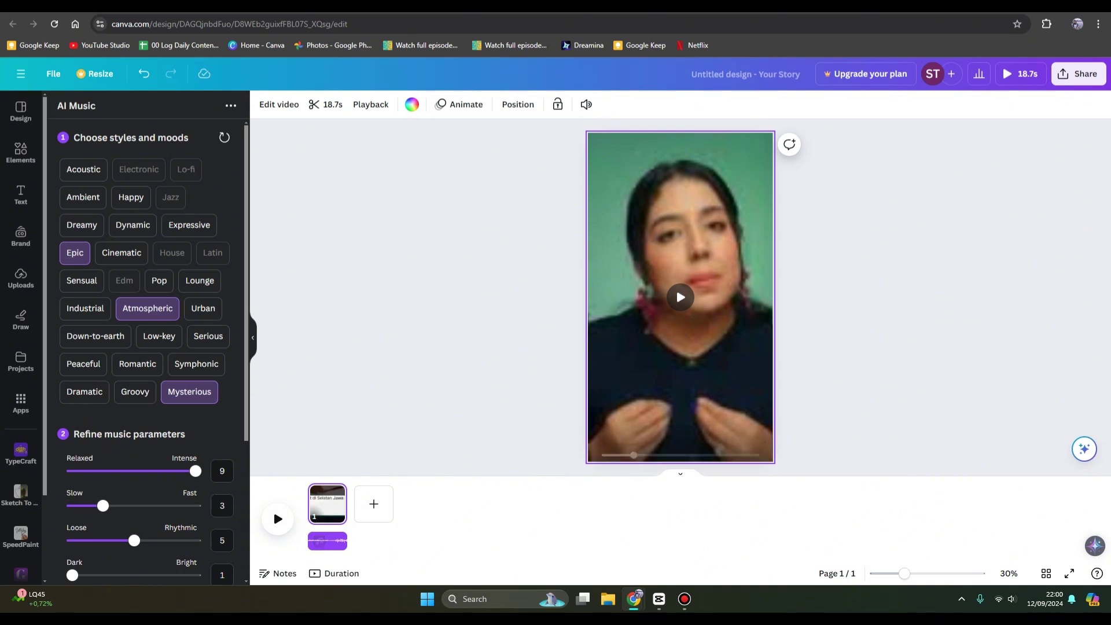
pyautogui.press('space')
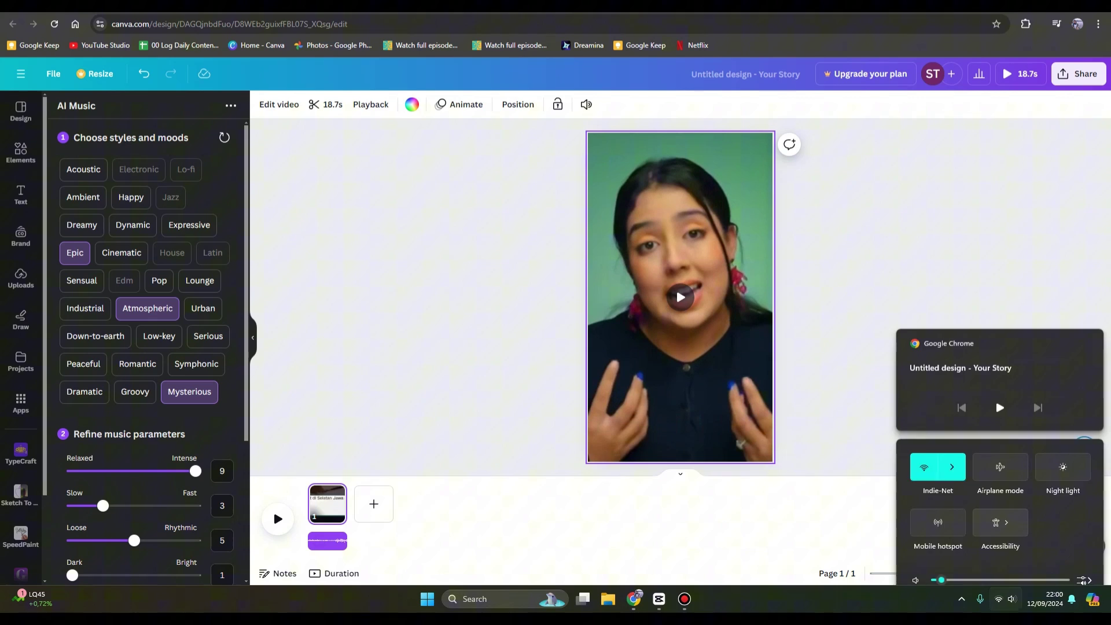
pyautogui.press('super+a')
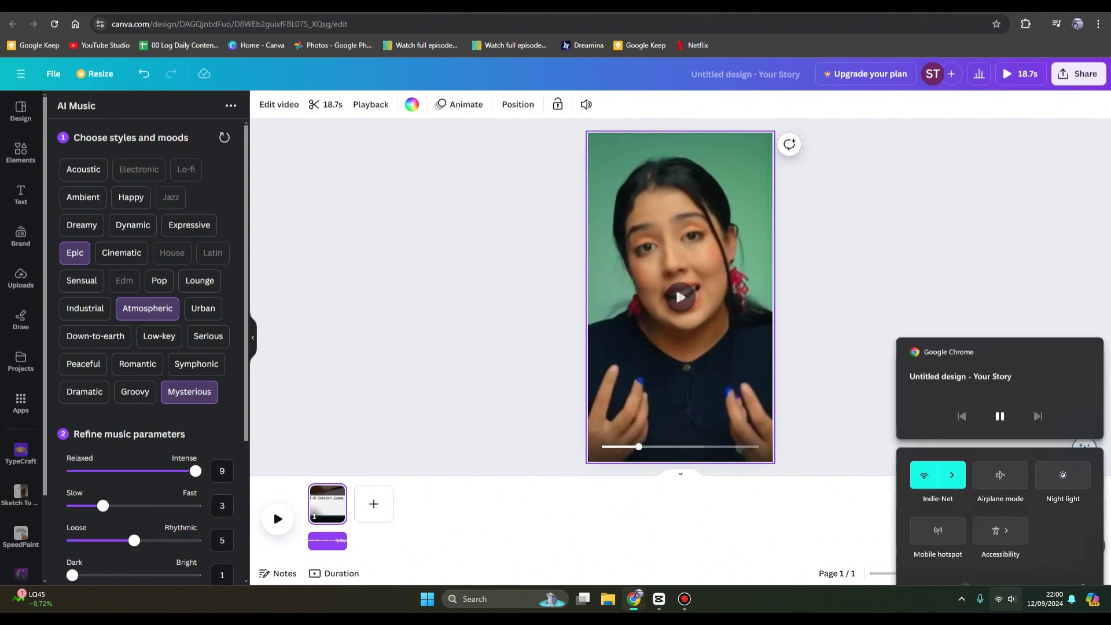
pyautogui.press('Escape')
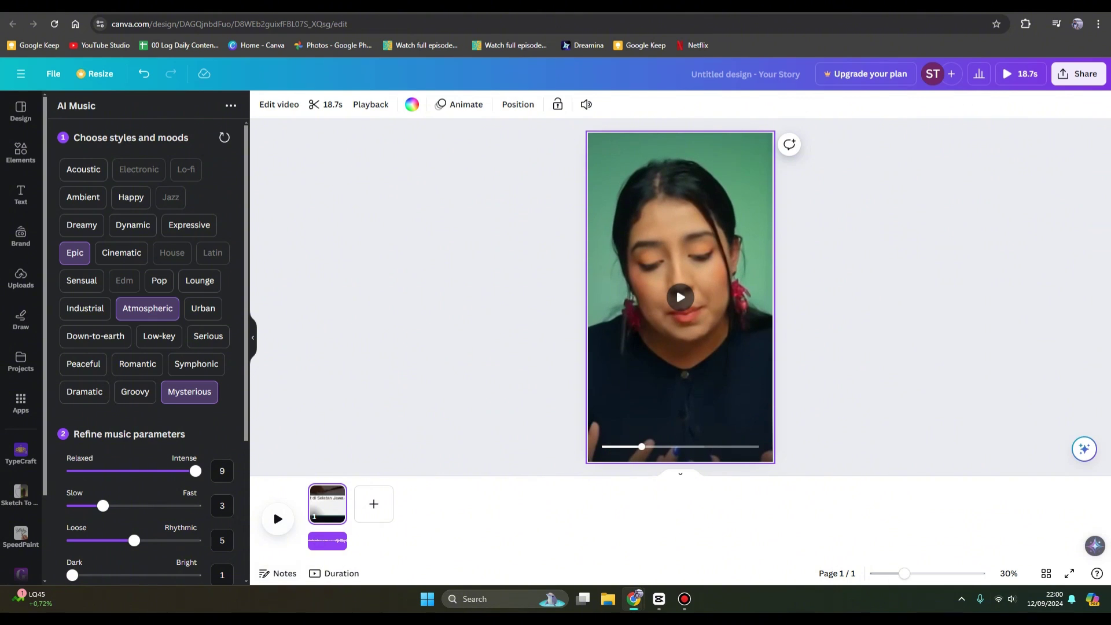
# - Lower the story video's volume to 65, preview the sound, then restore it to 100
pyautogui.click(669, 104)
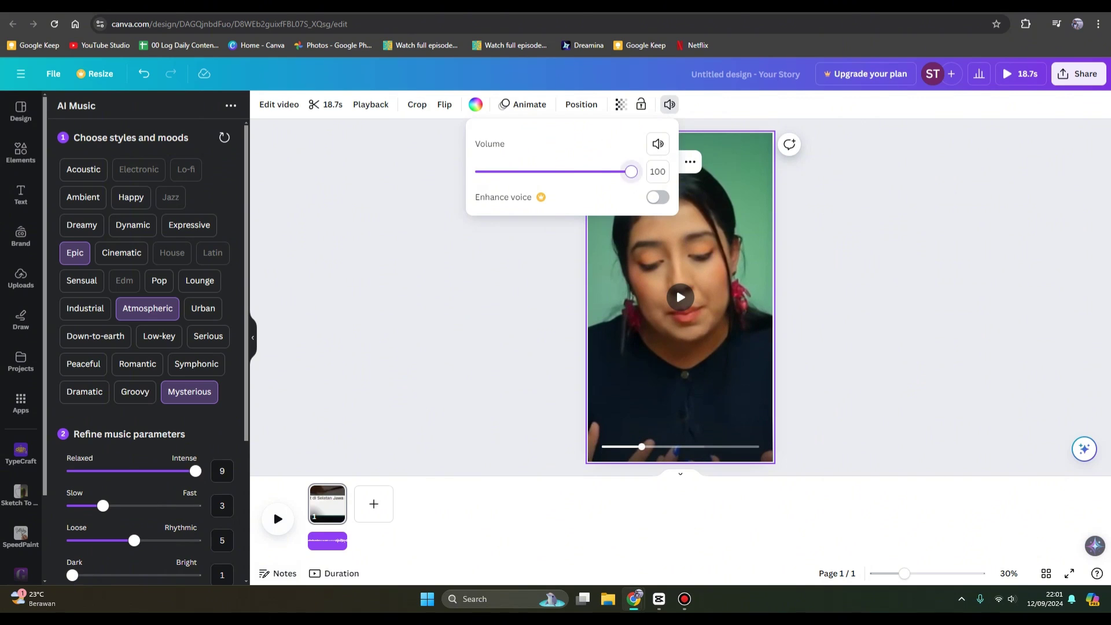
pyautogui.moveTo(632, 172); pyautogui.dragTo(578, 172)
pyautogui.click(681, 296)
pyautogui.click(681, 298)
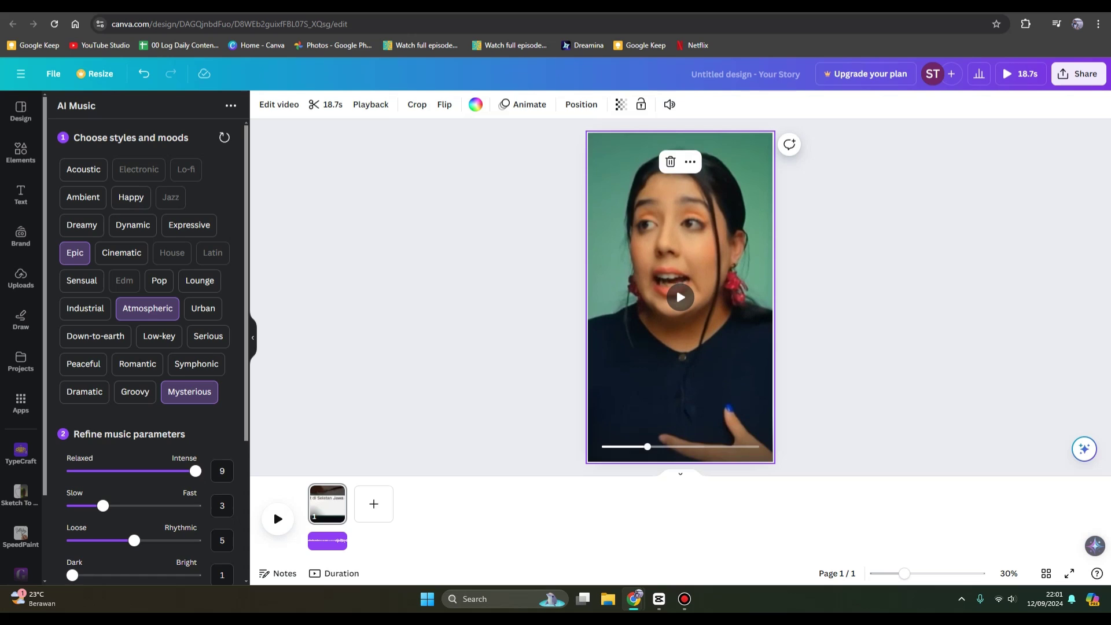
pyautogui.click(669, 105)
pyautogui.moveTo(578, 170); pyautogui.dragTo(637, 172)
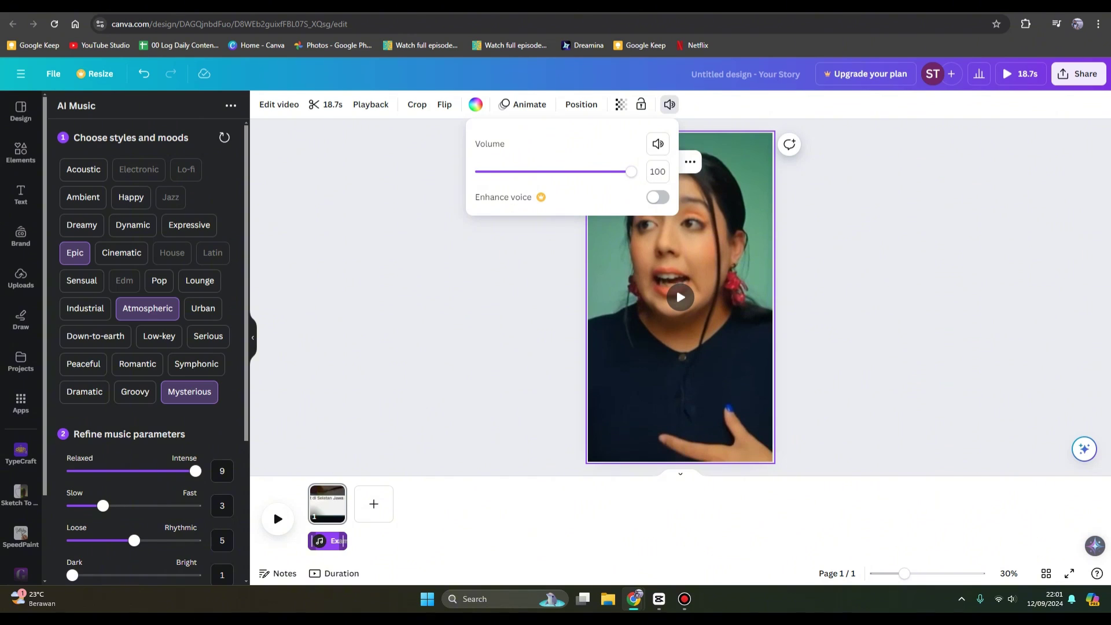
# - Select the soundtrack clip in the timeline, then return to the story video
pyautogui.click(327, 541)
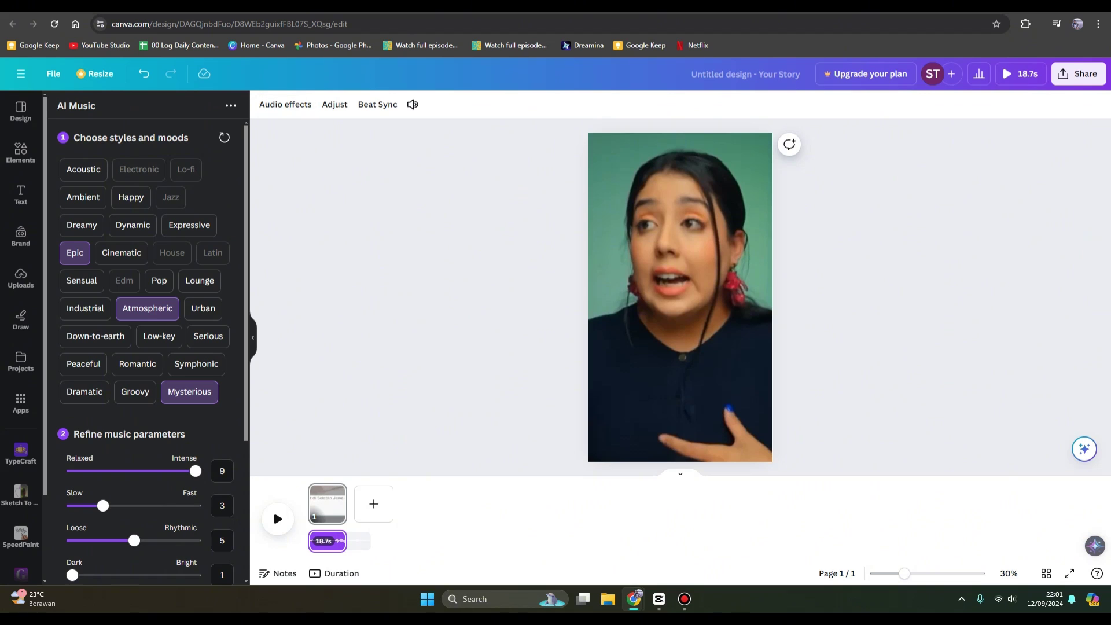
pyautogui.click(273, 508)
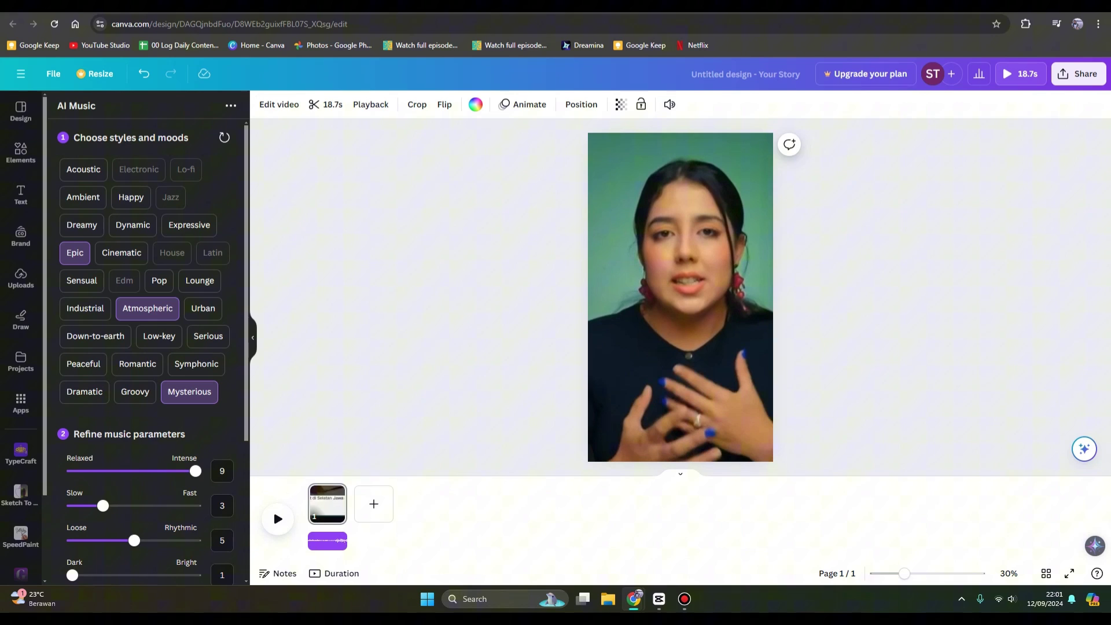
# - Play the story with its soundtrack at system volume 54, then stop playback
pyautogui.press('/')
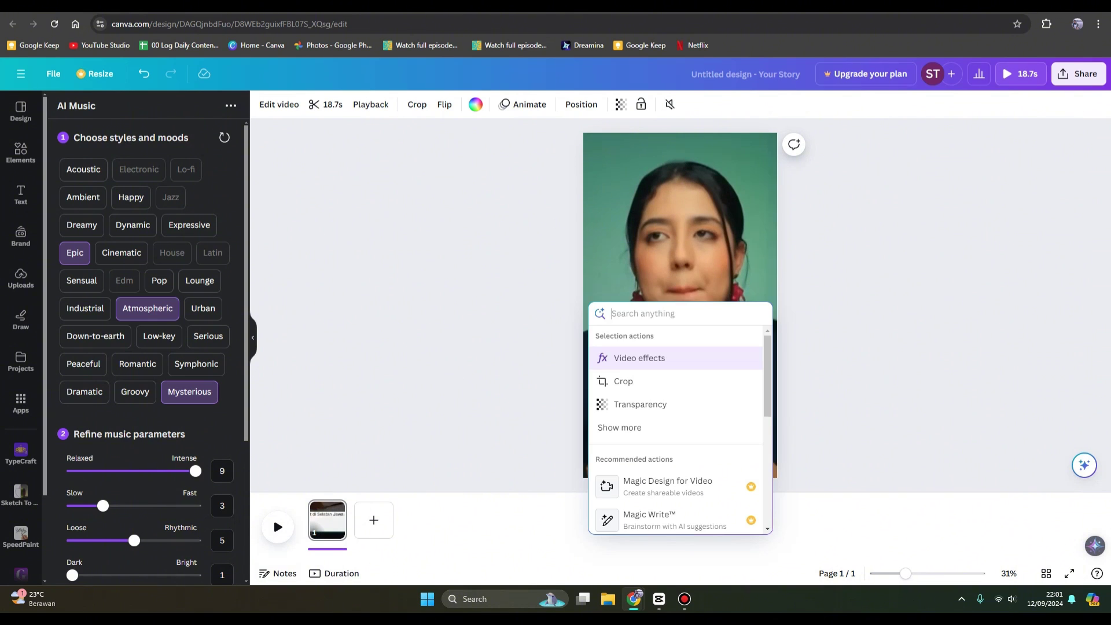
pyautogui.press('Escape')
pyautogui.click(274, 517)
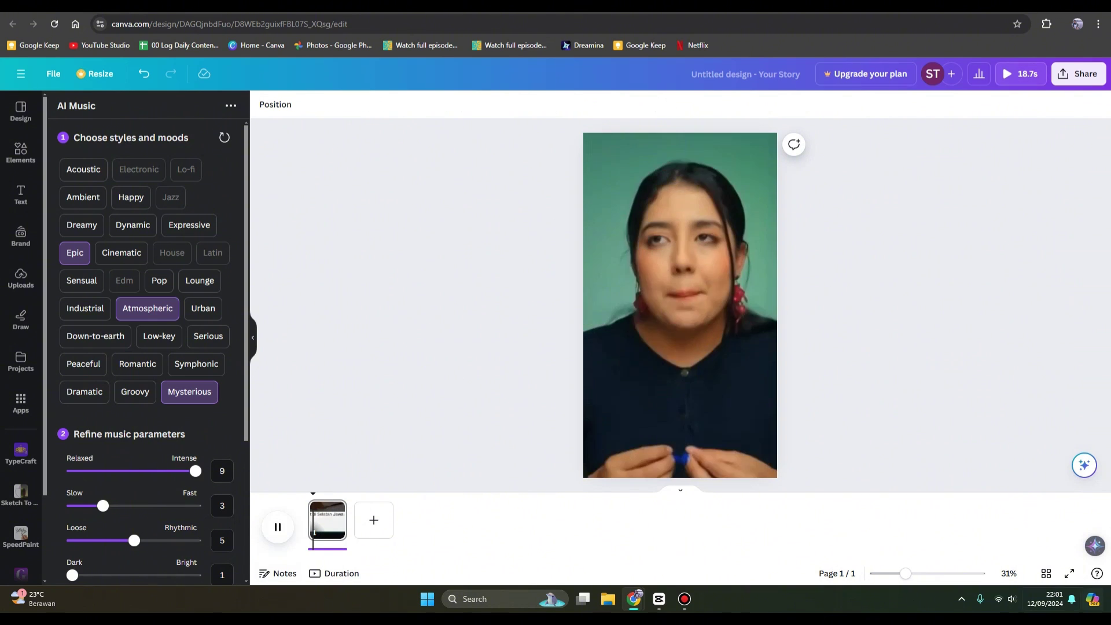
pyautogui.press('super+a')
pyautogui.moveTo(965, 526); pyautogui.dragTo(1005, 526)
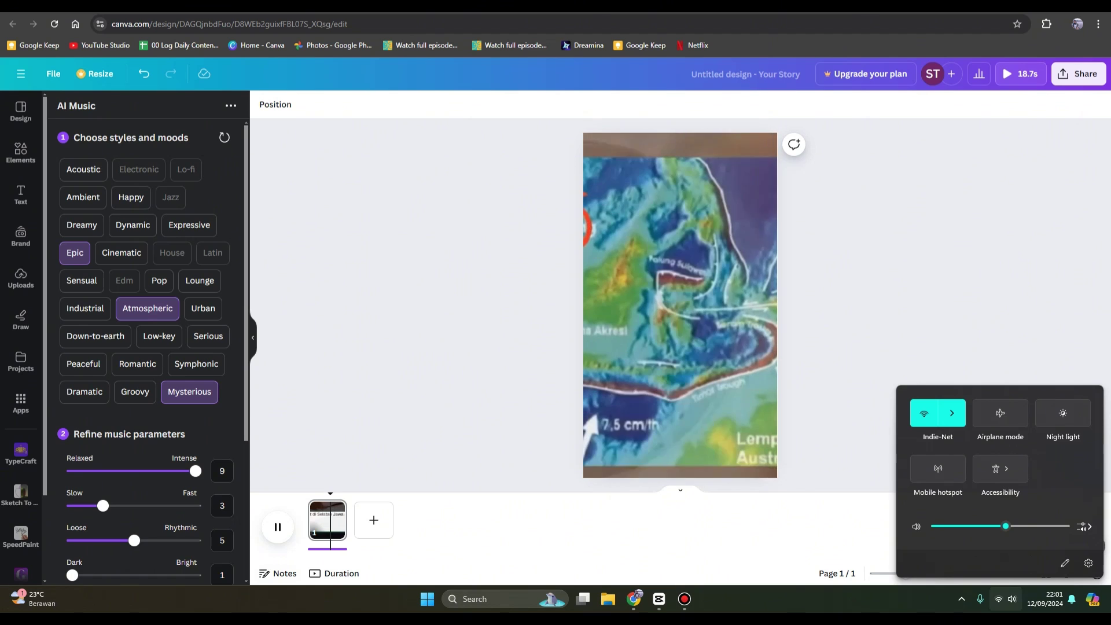
pyautogui.click(273, 517)
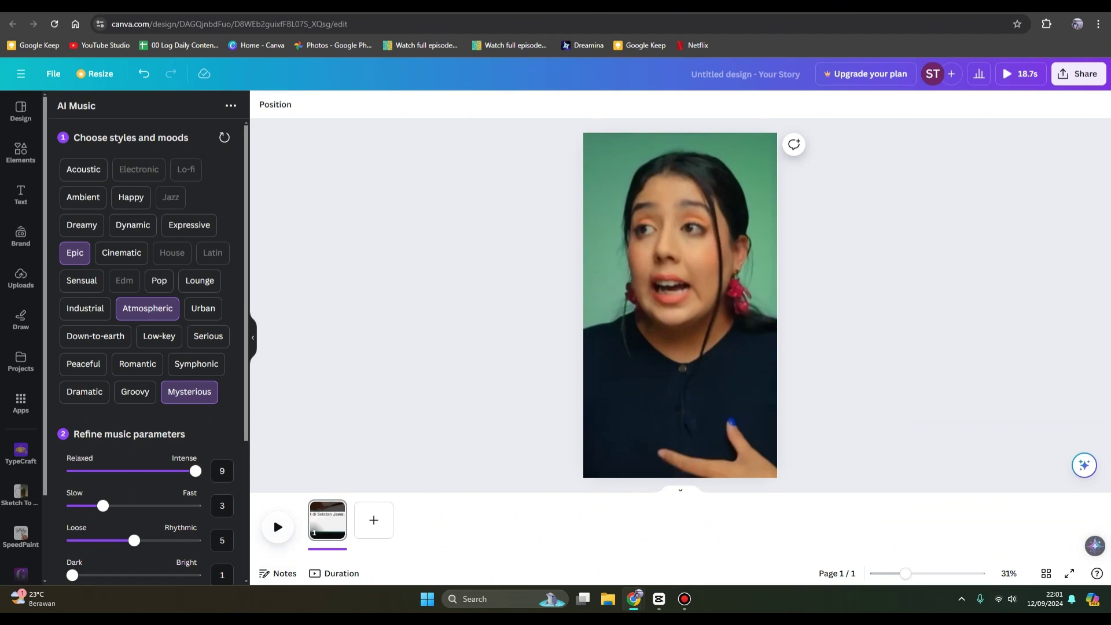